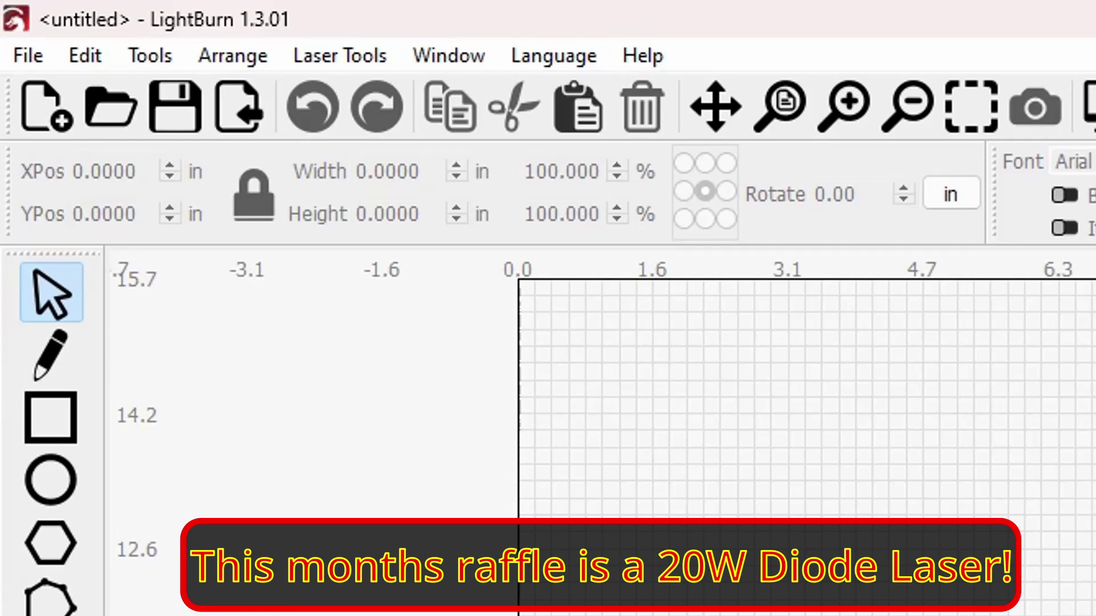
Check for a newer LightBurn version, then draw a 5.0000 × 4.4882 in rectangle near the grid centre
{"action": "left_click", "coordinate": [642, 56]}
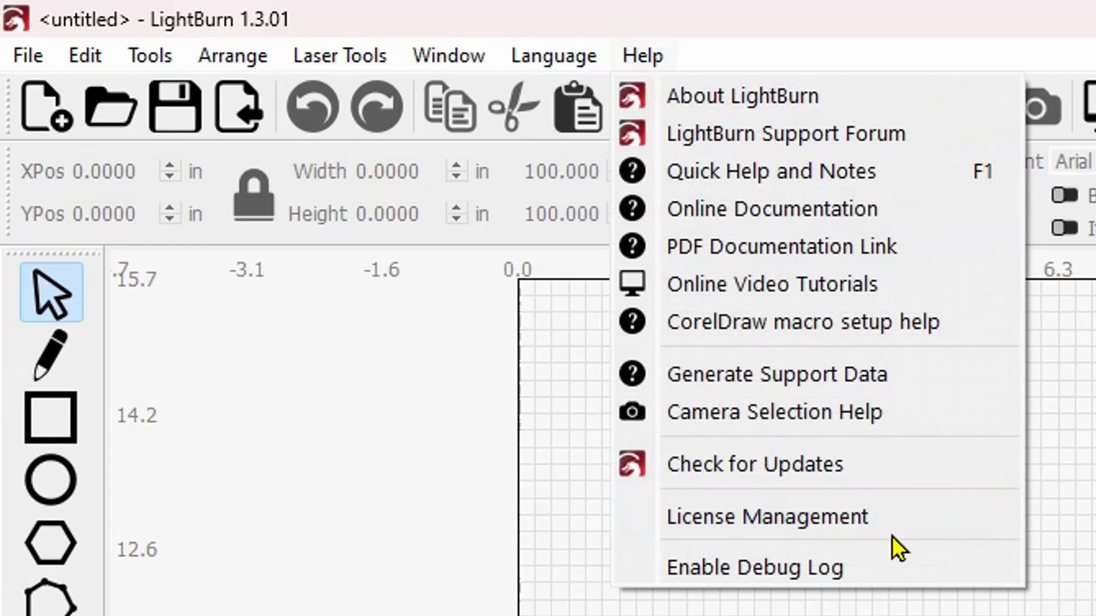
{"action": "left_click", "coordinate": [884, 464]}
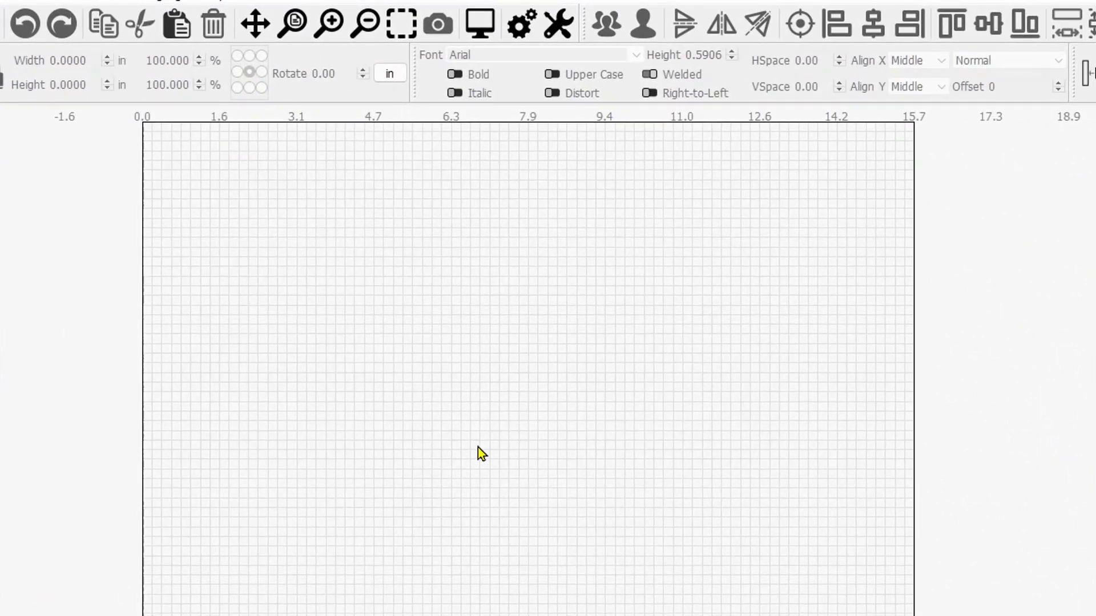
{"action": "left_click_drag", "start_coordinate": [414, 282], "coordinate": [661, 505]}
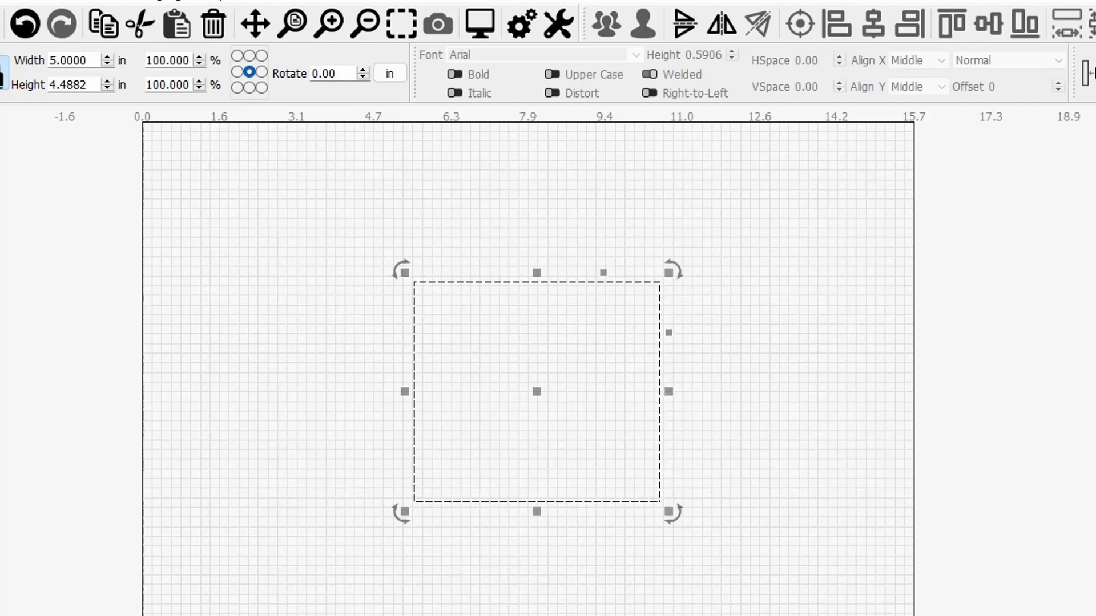
Rotate the rectangle 10°, toggle it with undo/redo, leave it unrotated, and set the top-left reference point
{"action": "double_click", "coordinate": [337, 73]}
{"action": "type", "text": "10"}
{"action": "key", "text": "Return"}
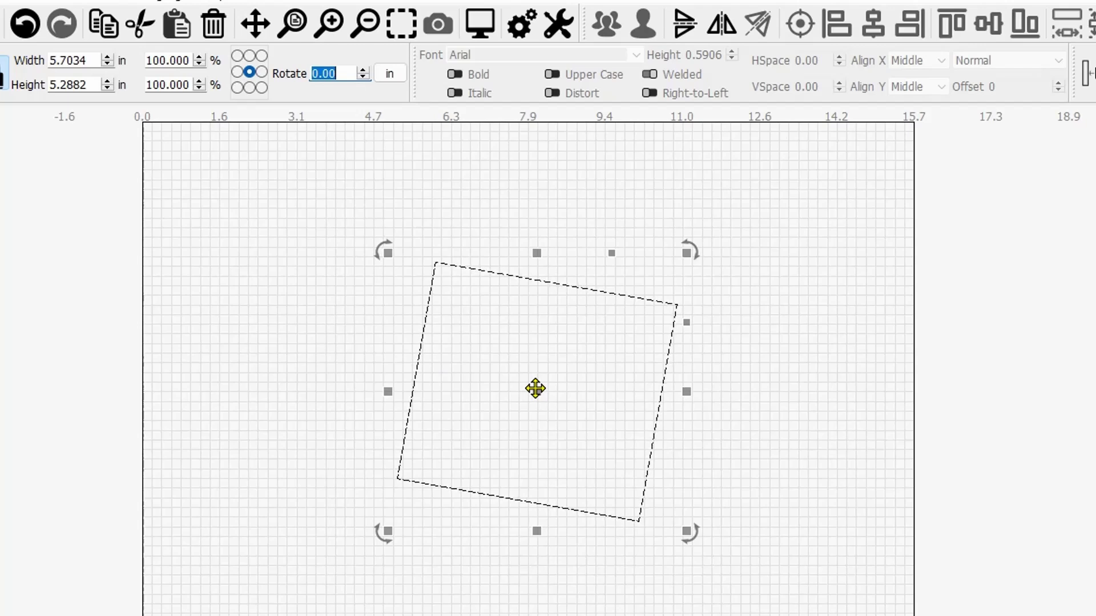
{"action": "left_click", "coordinate": [26, 29]}
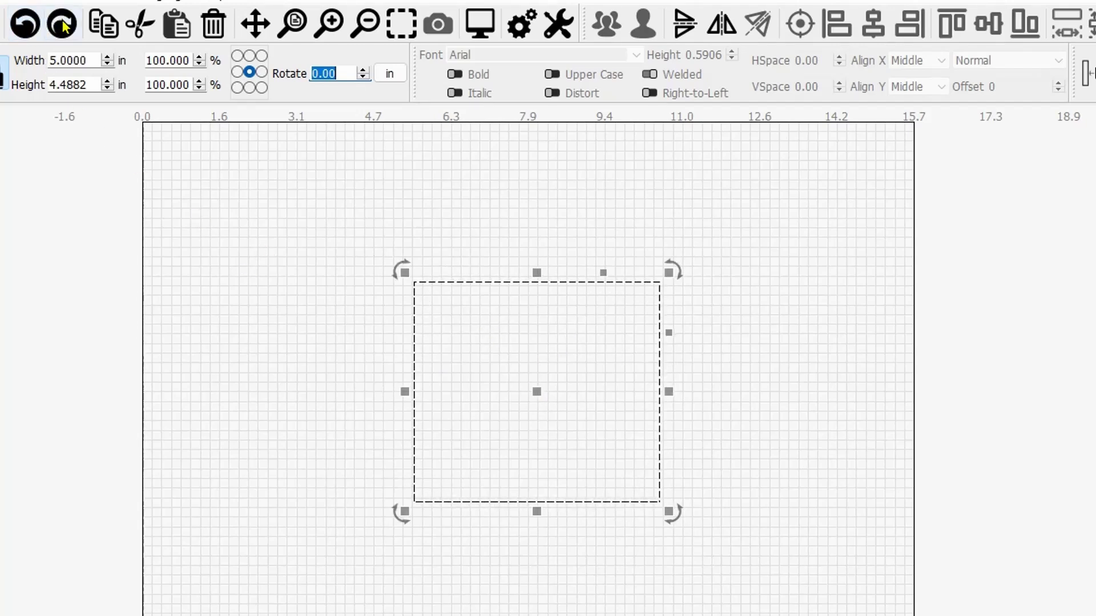
{"action": "left_click", "coordinate": [64, 25]}
{"action": "left_click", "coordinate": [33, 30]}
{"action": "left_click", "coordinate": [63, 24]}
{"action": "left_click", "coordinate": [26, 29]}
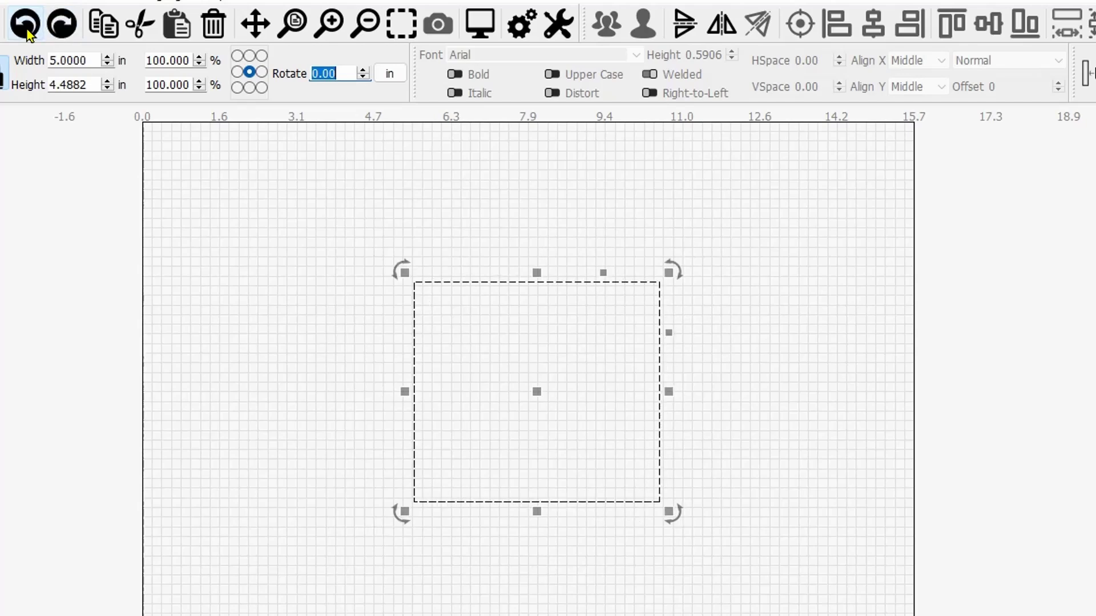
{"action": "left_click", "coordinate": [236, 55]}
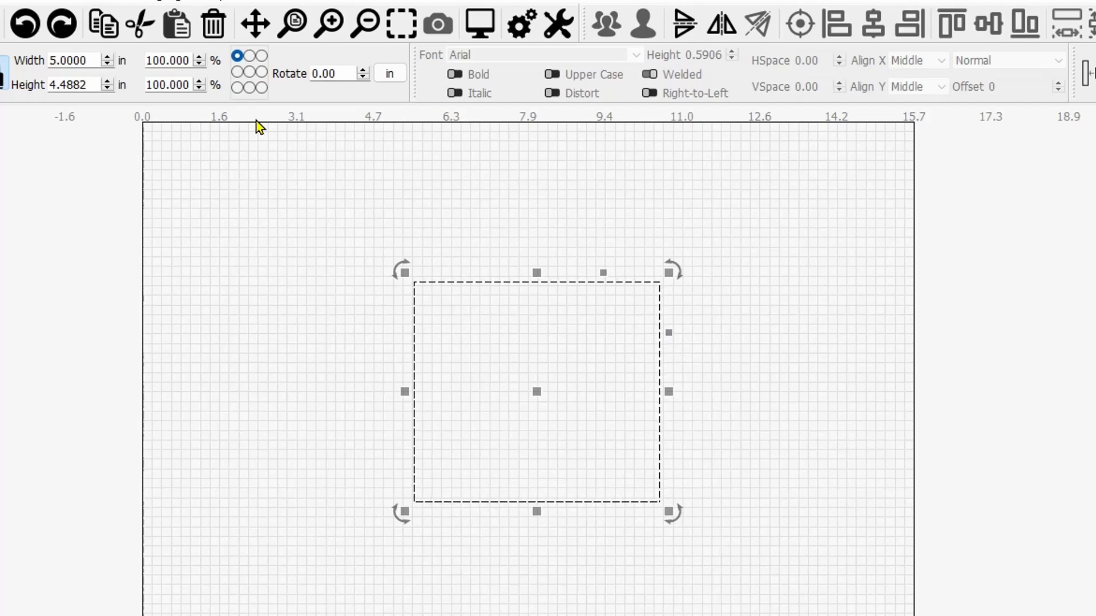
Rotate the rectangle 10° about its top-left corner, undo it, and switch the reference point to bottom-right
{"action": "left_click_drag", "start_coordinate": [347, 72], "coordinate": [280, 74]}
{"action": "type", "text": "10"}
{"action": "key", "text": "Return"}
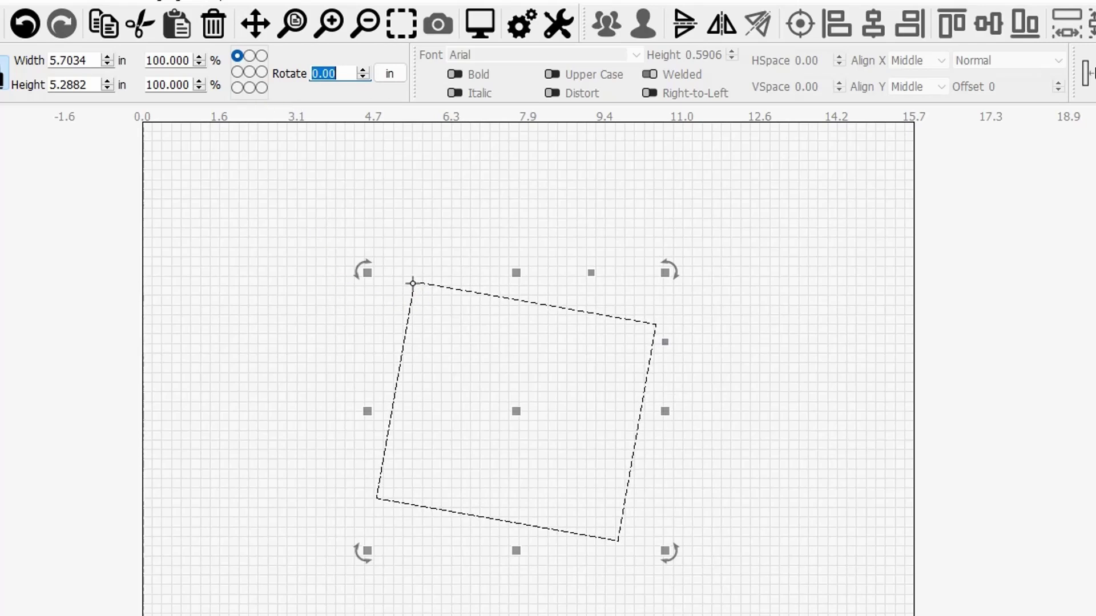
{"action": "left_click", "coordinate": [36, 29]}
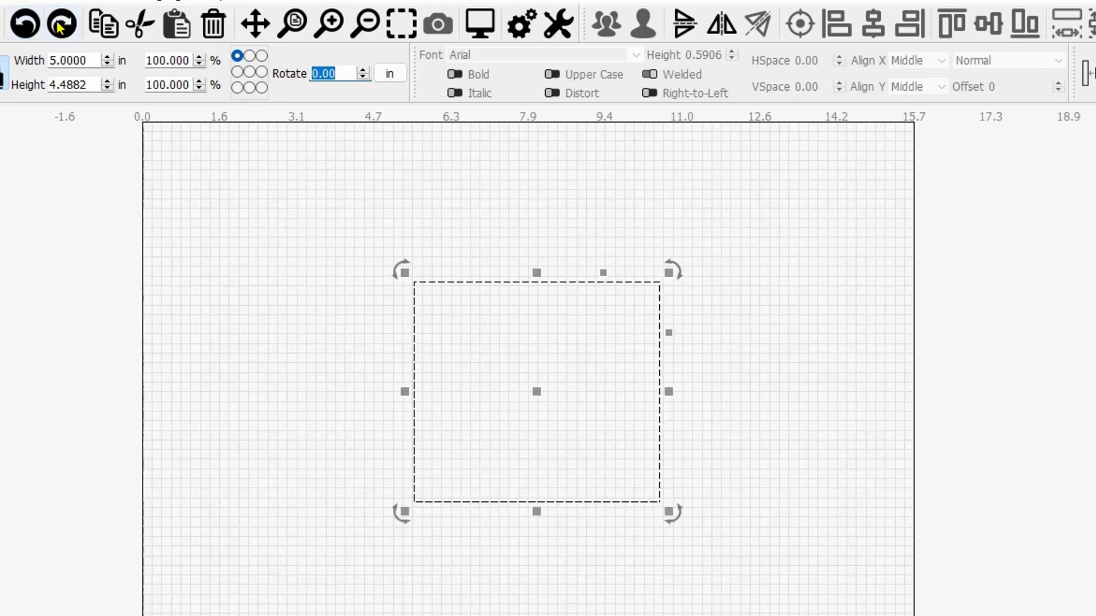
{"action": "left_click", "coordinate": [60, 26]}
{"action": "left_click", "coordinate": [32, 27]}
{"action": "left_click", "coordinate": [262, 88]}
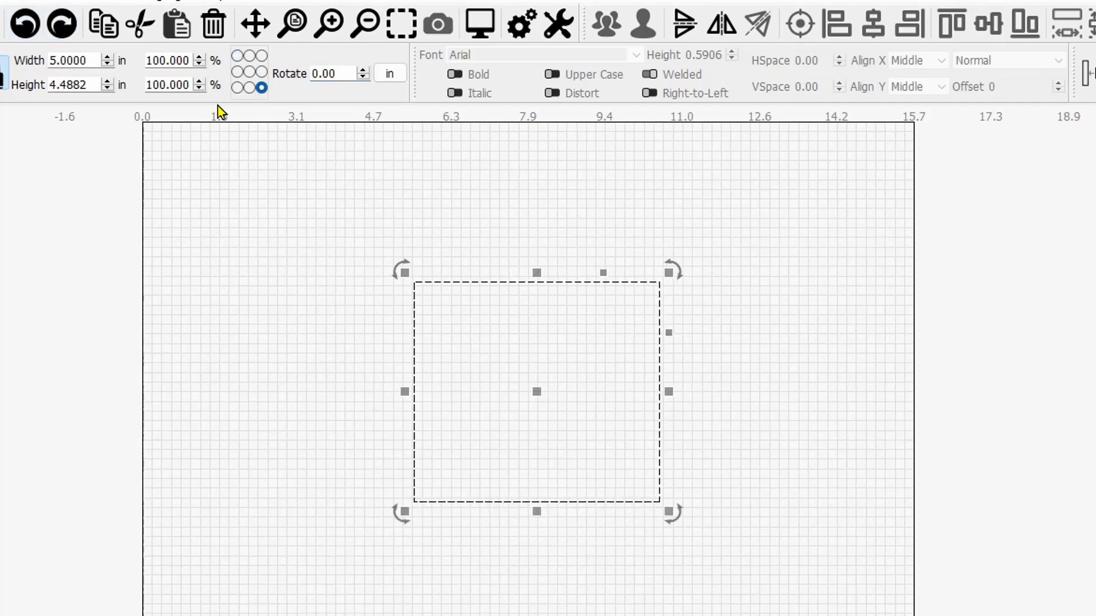
Rotate the rectangle 10° about its bottom-right corner, undo it, and return the reference point to centre
{"action": "left_click_drag", "start_coordinate": [350, 73], "coordinate": [308, 68]}
{"action": "type", "text": "10"}
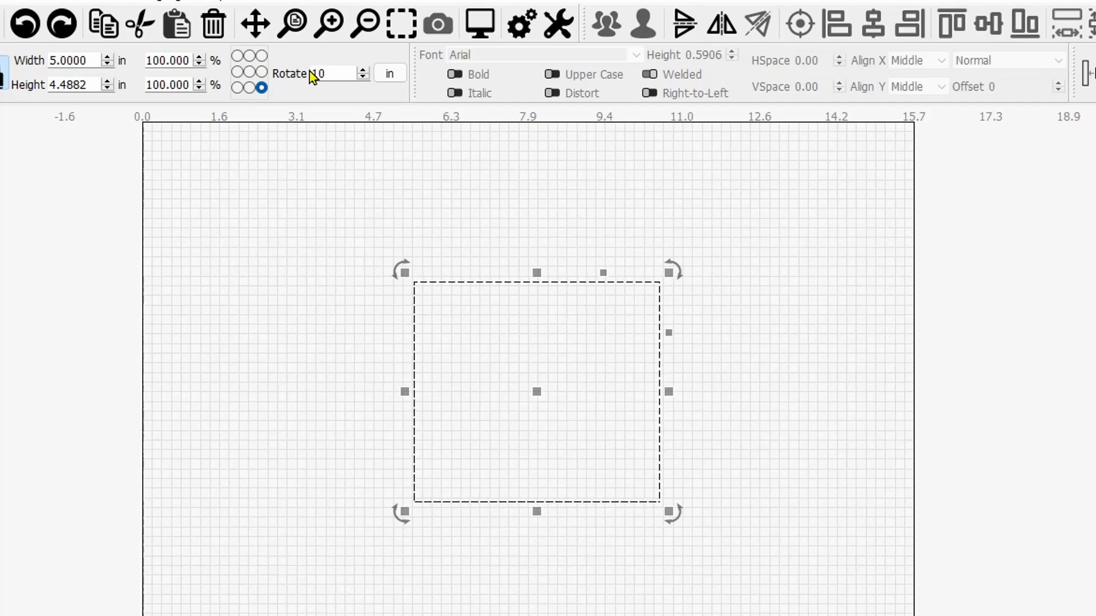
{"action": "key", "text": "Return"}
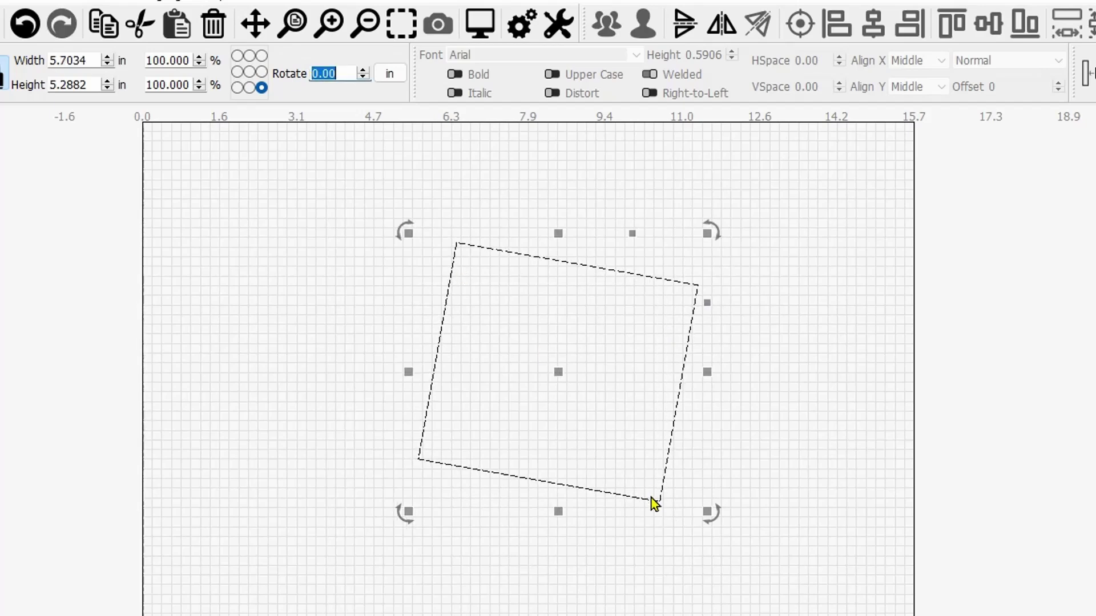
{"action": "left_click", "coordinate": [25, 25]}
{"action": "left_click", "coordinate": [63, 24]}
{"action": "left_click", "coordinate": [30, 27]}
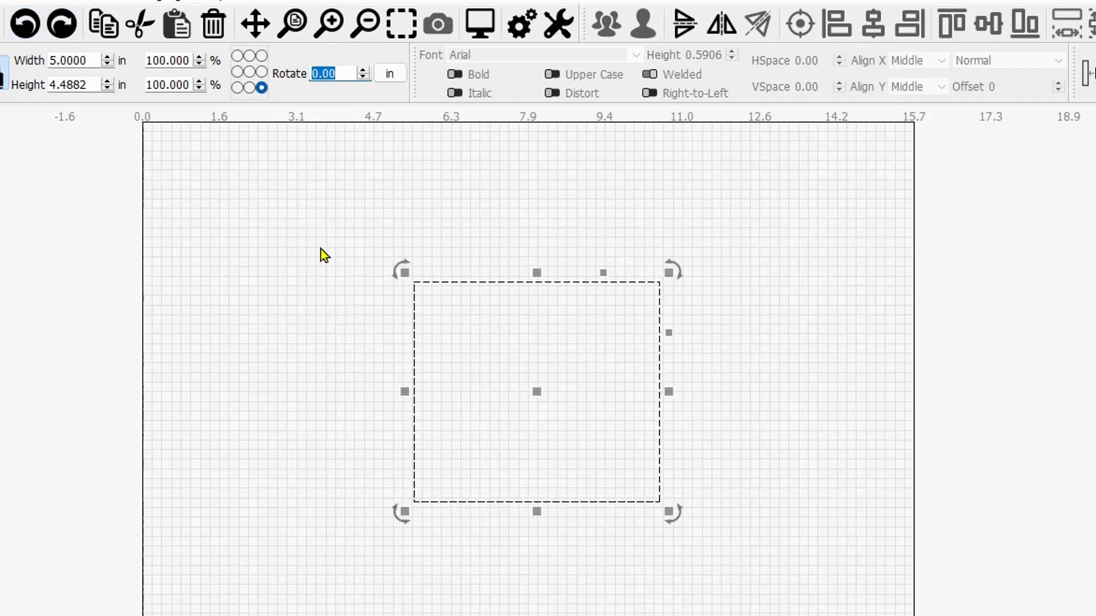
{"action": "left_click", "coordinate": [250, 72]}
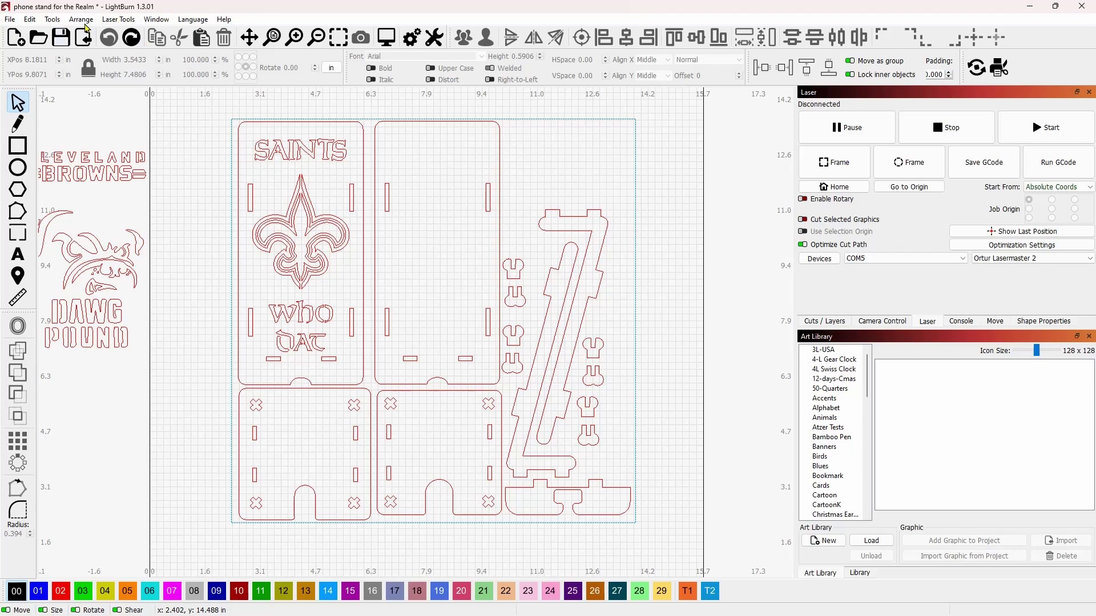
Check the Tools menu for slot resizing and bring the whole phone stand layout into view
{"action": "left_click", "coordinate": [52, 20]}
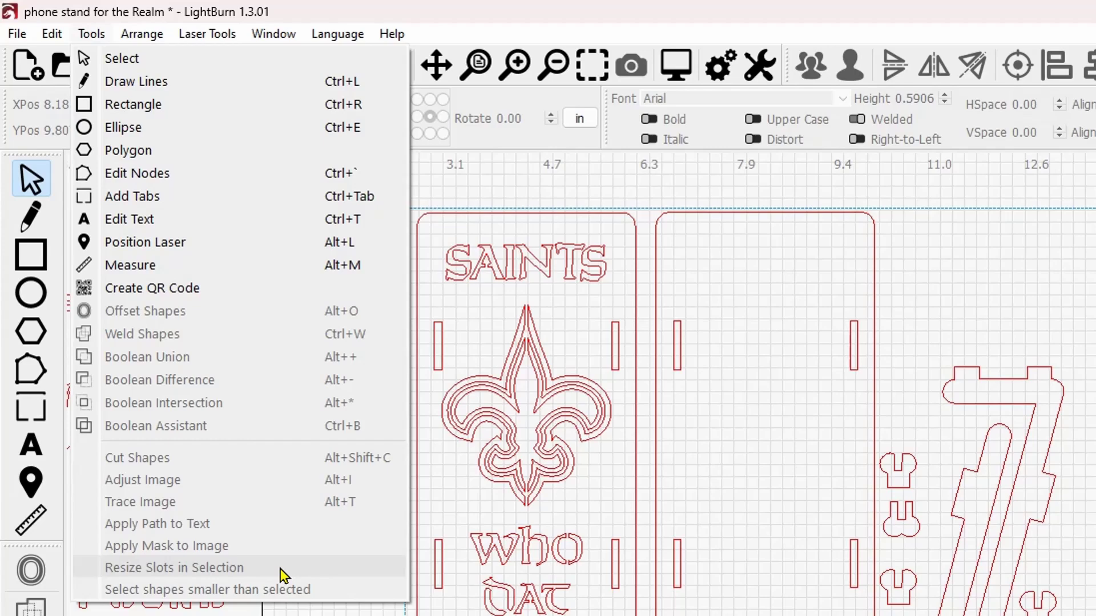
{"action": "key", "text": "Escape"}
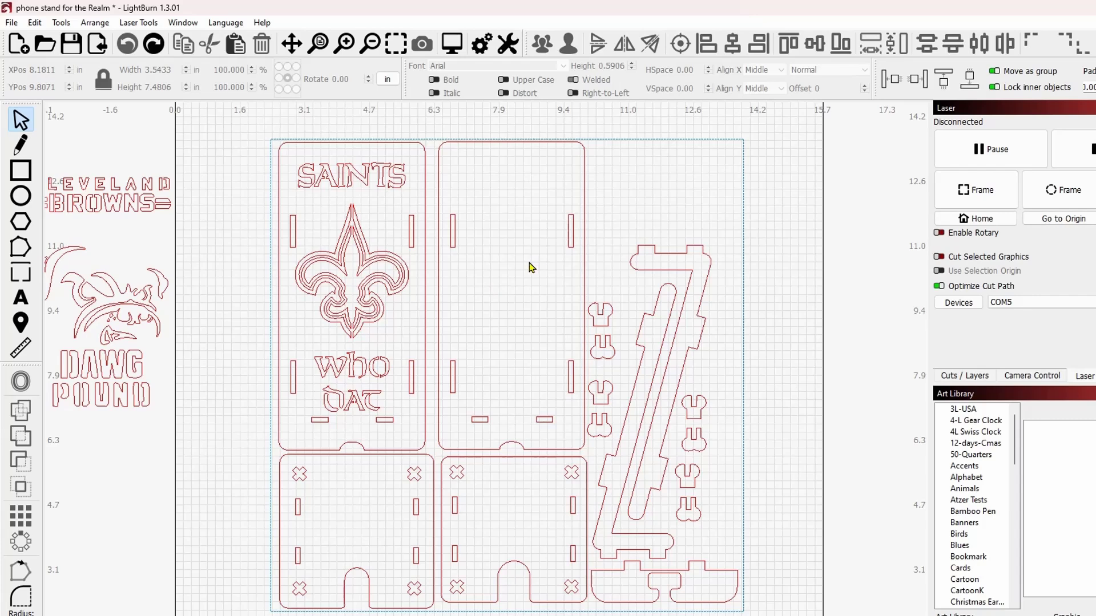
{"action": "left_click_drag", "start_coordinate": [611, 276], "coordinate": [582, 262]}
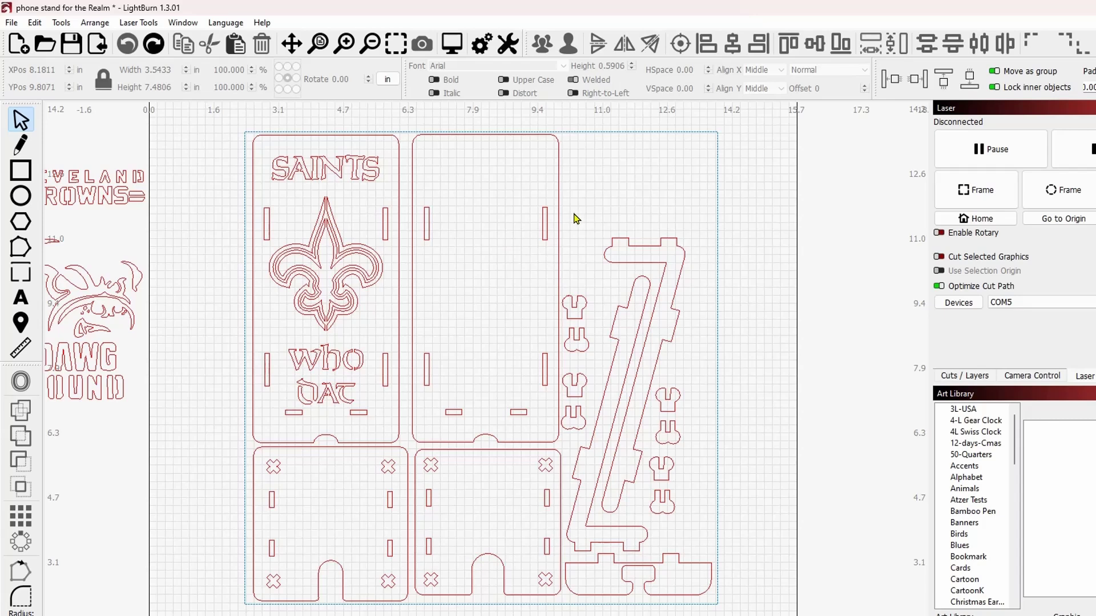
Select all phone stand parts, ungroup them including the nested group, and clear the selection
{"action": "left_click_drag", "start_coordinate": [206, 122], "coordinate": [817, 614]}
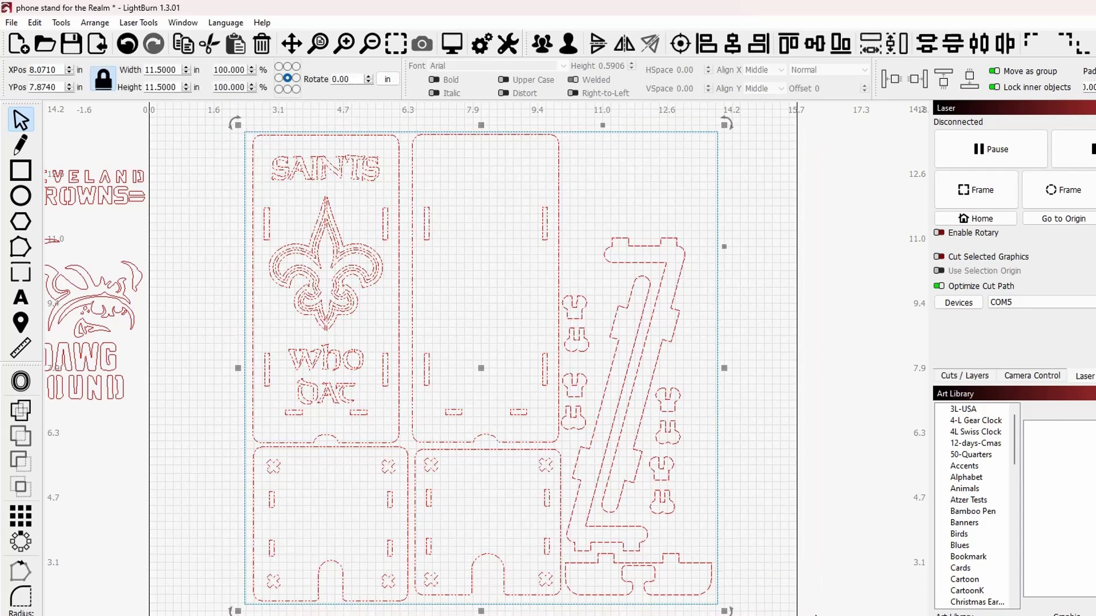
{"action": "left_click", "coordinate": [628, 245], "text": "shift"}
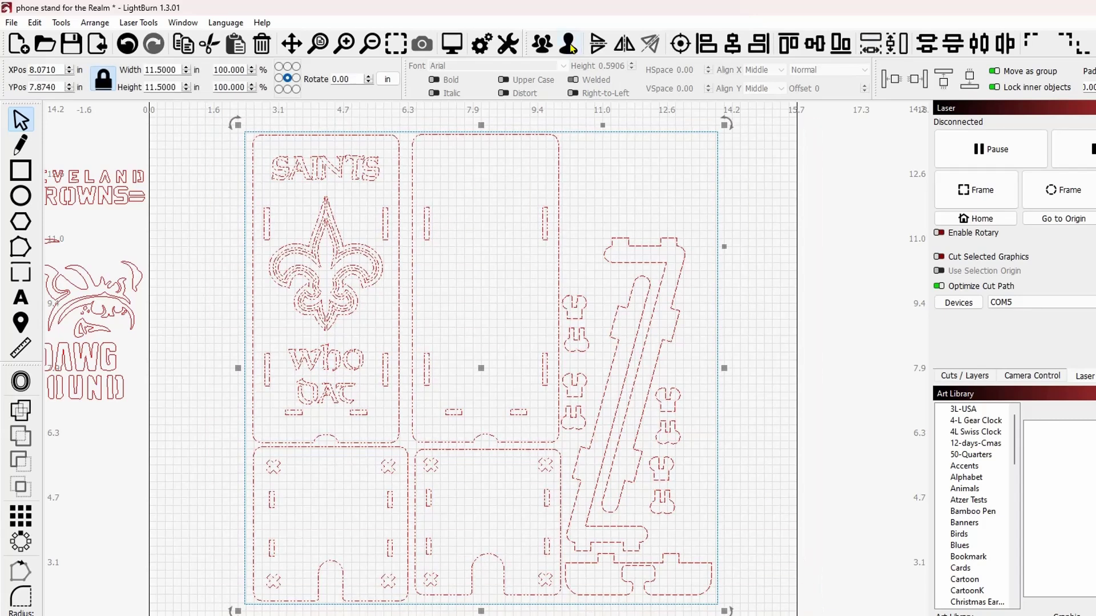
{"action": "left_click", "coordinate": [569, 43]}
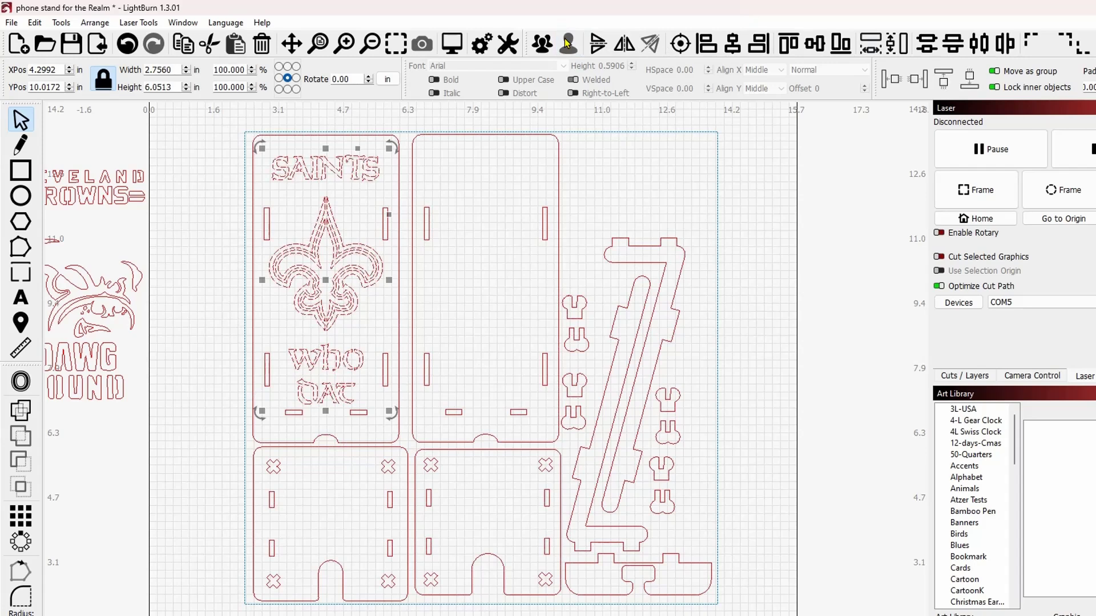
{"action": "left_click", "coordinate": [779, 215]}
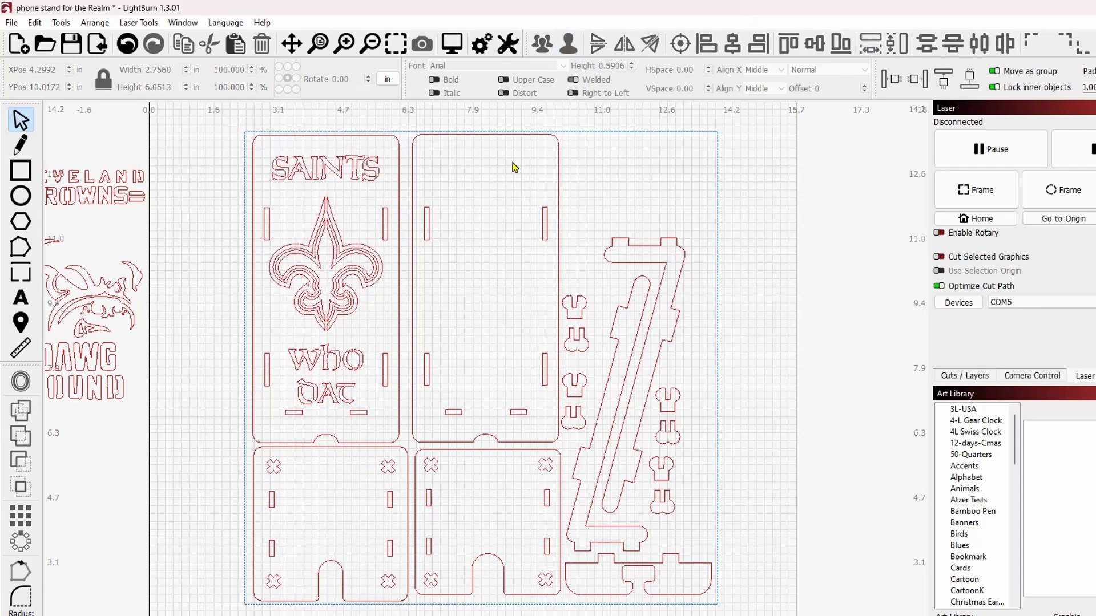
{"action": "left_click_drag", "start_coordinate": [751, 271], "coordinate": [784, 266]}
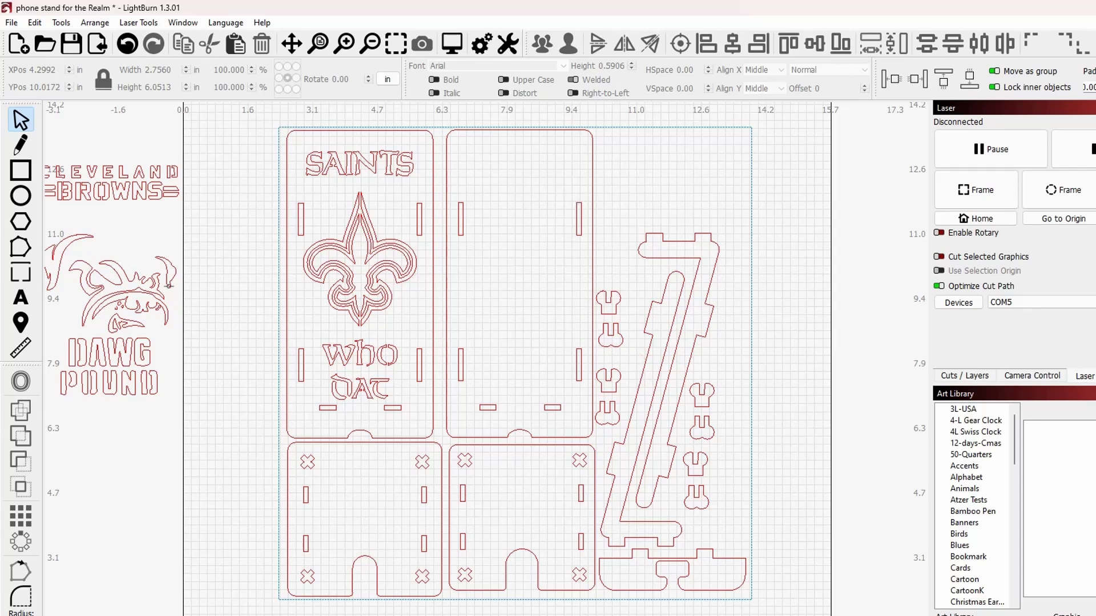
Measure a slot and the stand panel, switching to millimetres to read the 3.00 mm slot width
{"action": "left_click", "coordinate": [22, 350]}
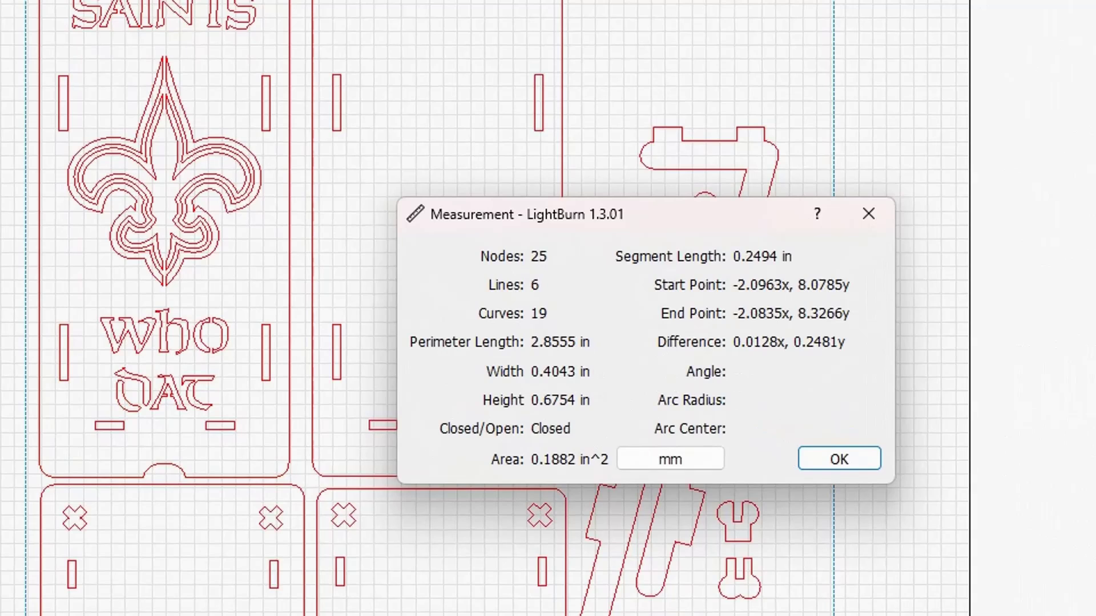
{"action": "mouse_move", "coordinate": [236, 313]}
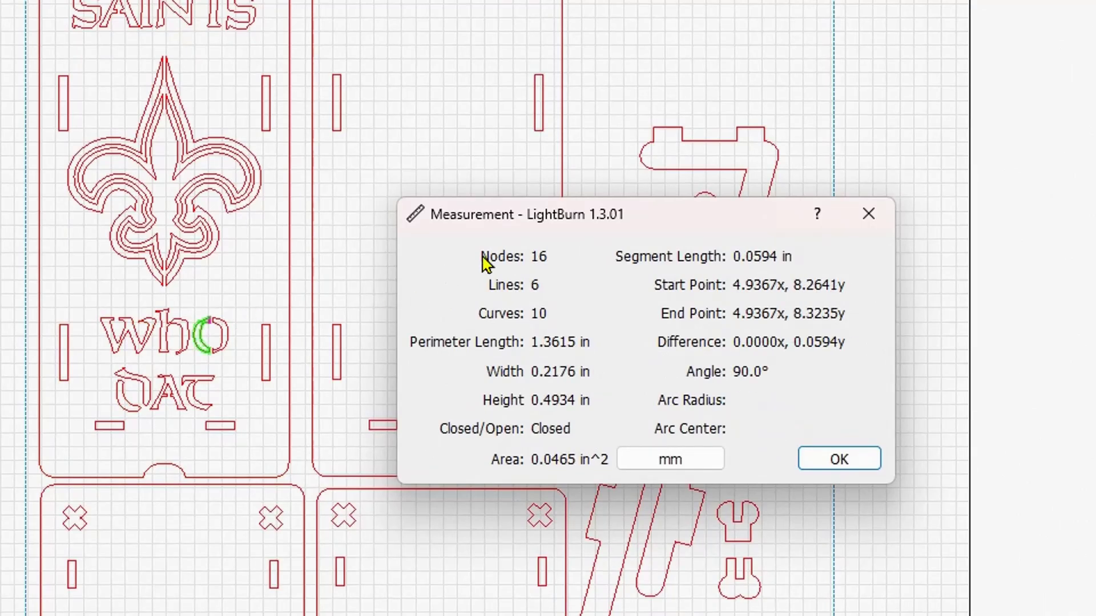
{"action": "left_click", "coordinate": [536, 127]}
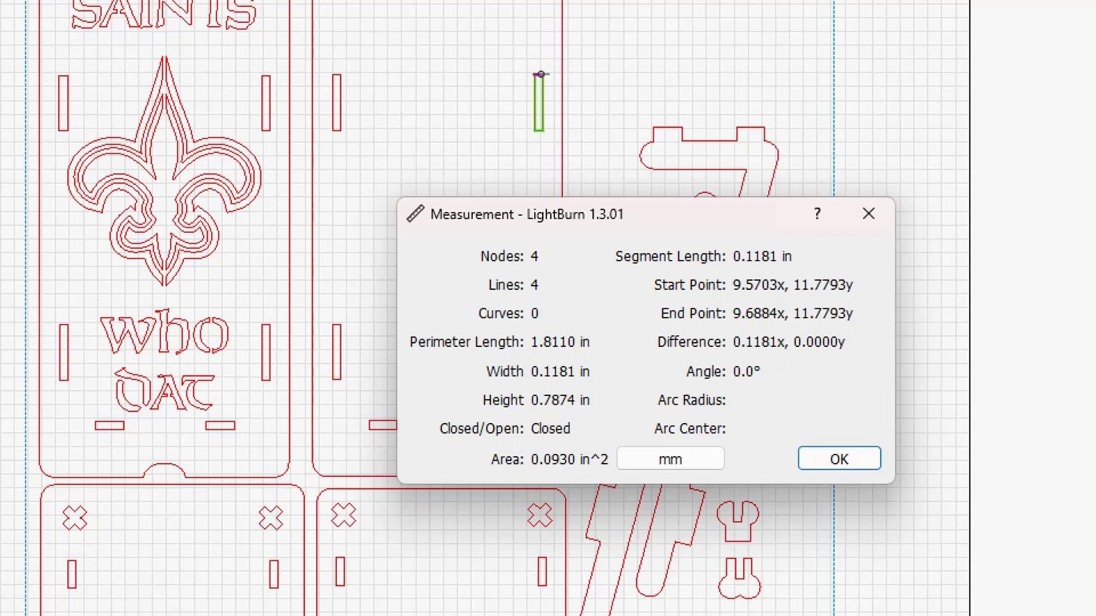
{"action": "left_click", "coordinate": [563, 114]}
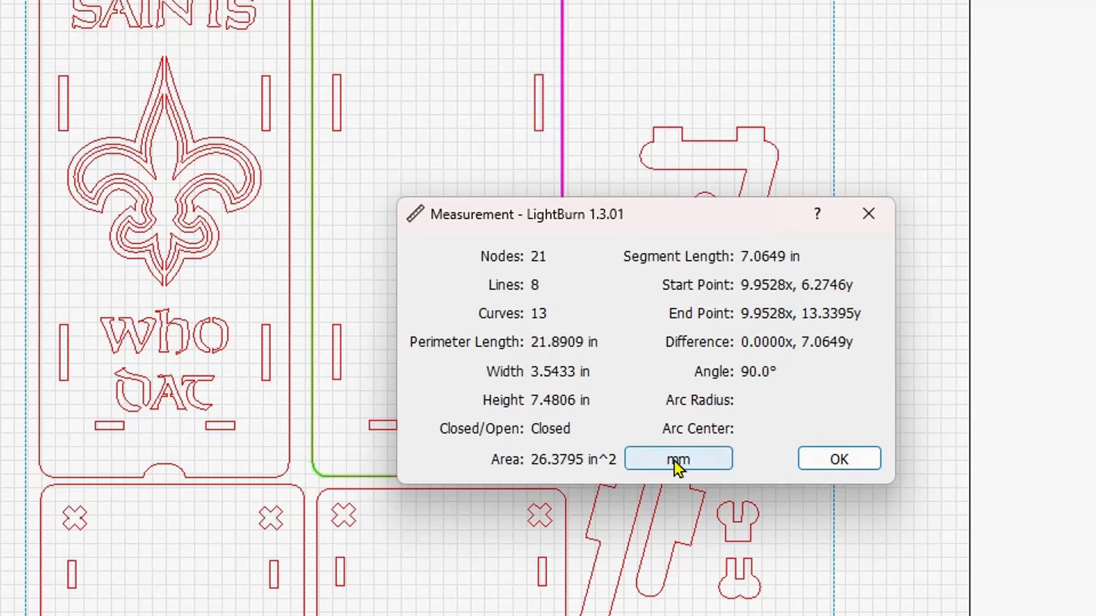
{"action": "left_click", "coordinate": [677, 464]}
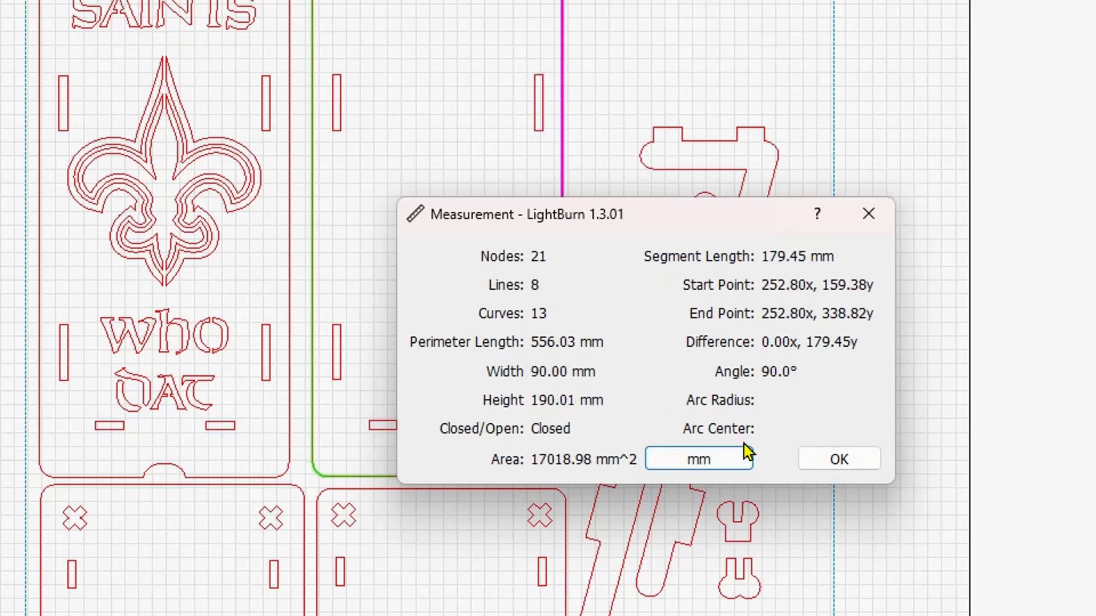
{"action": "left_click", "coordinate": [539, 75]}
Close the measurement readout and Shift-marquee the slots of all four phone stand panels into one selection
{"action": "left_click", "coordinate": [855, 469]}
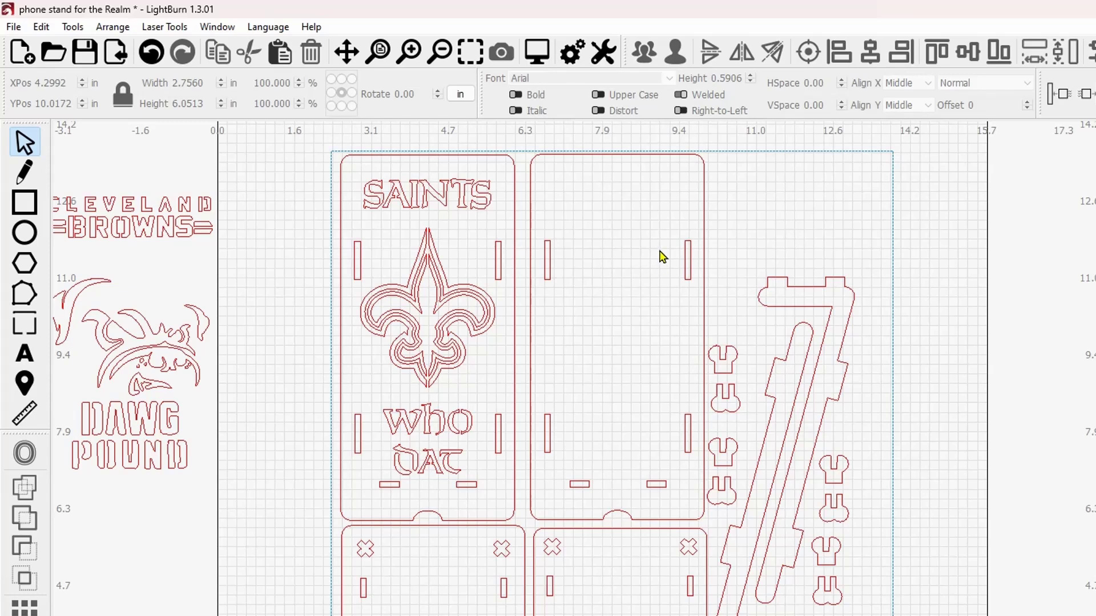
{"action": "left_click_drag", "start_coordinate": [606, 210], "coordinate": [699, 501]}
{"action": "key", "text": "shift"}
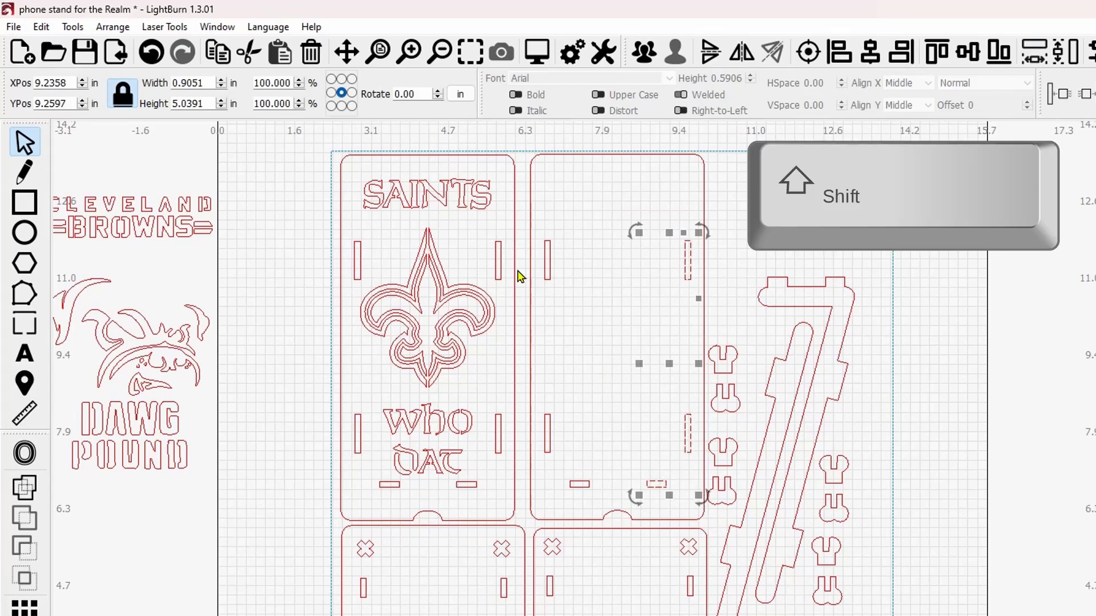
{"action": "left_click_drag", "start_coordinate": [535, 237], "coordinate": [621, 511]}
{"action": "left_click_drag", "start_coordinate": [471, 226], "coordinate": [513, 487]}
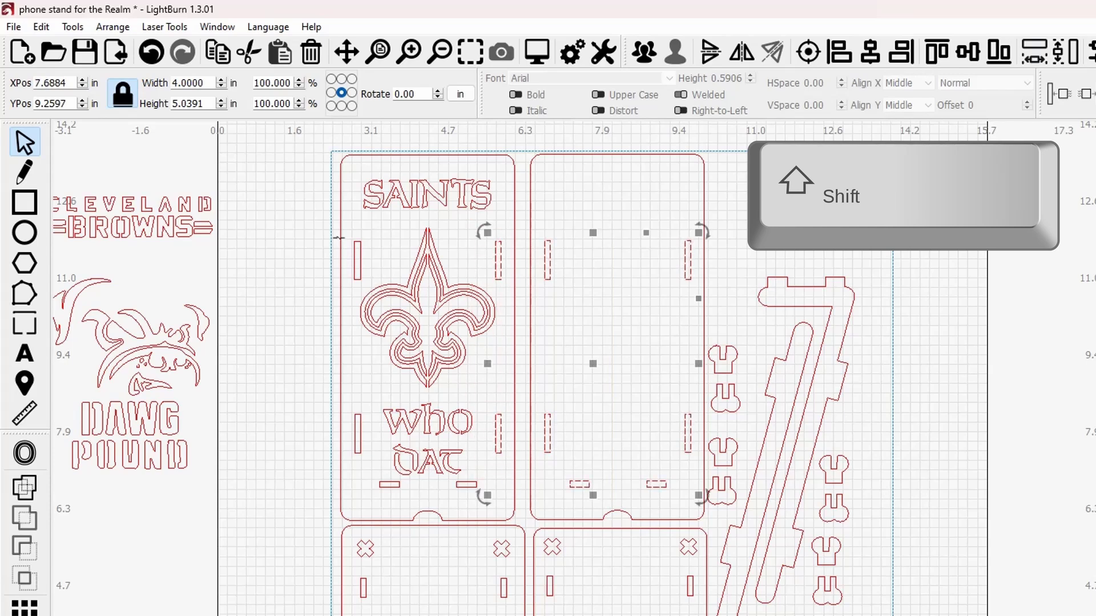
{"action": "left_click_drag", "start_coordinate": [345, 229], "coordinate": [496, 499]}
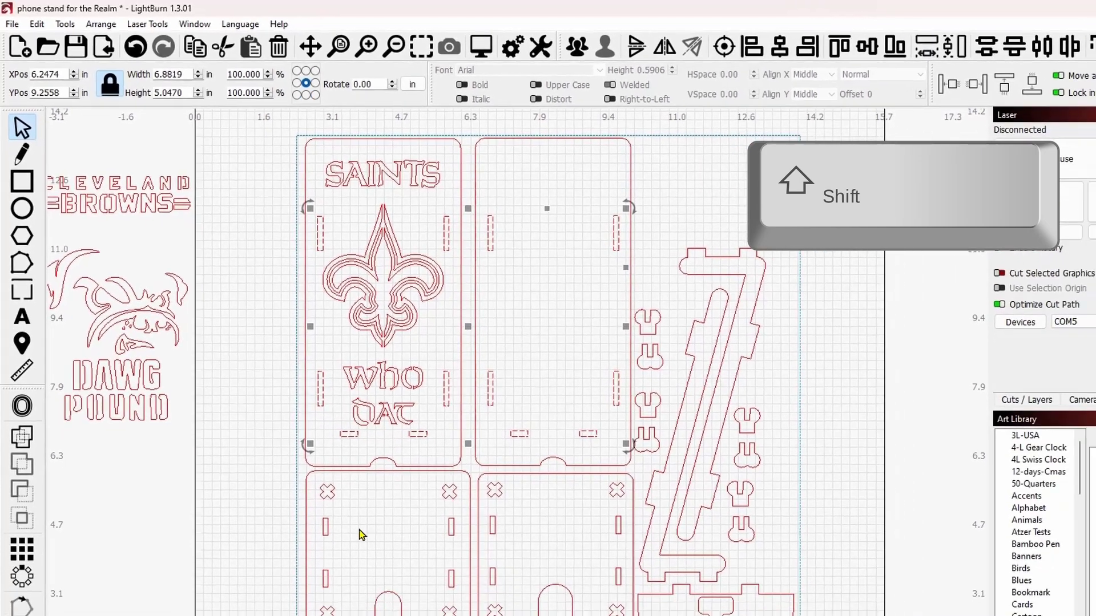
{"action": "left_click_drag", "start_coordinate": [315, 516], "coordinate": [322, 570]}
{"action": "left_click_drag", "start_coordinate": [407, 493], "coordinate": [447, 571]}
{"action": "left_click_drag", "start_coordinate": [463, 494], "coordinate": [493, 579]}
{"action": "left_click_drag", "start_coordinate": [575, 496], "coordinate": [607, 572]}
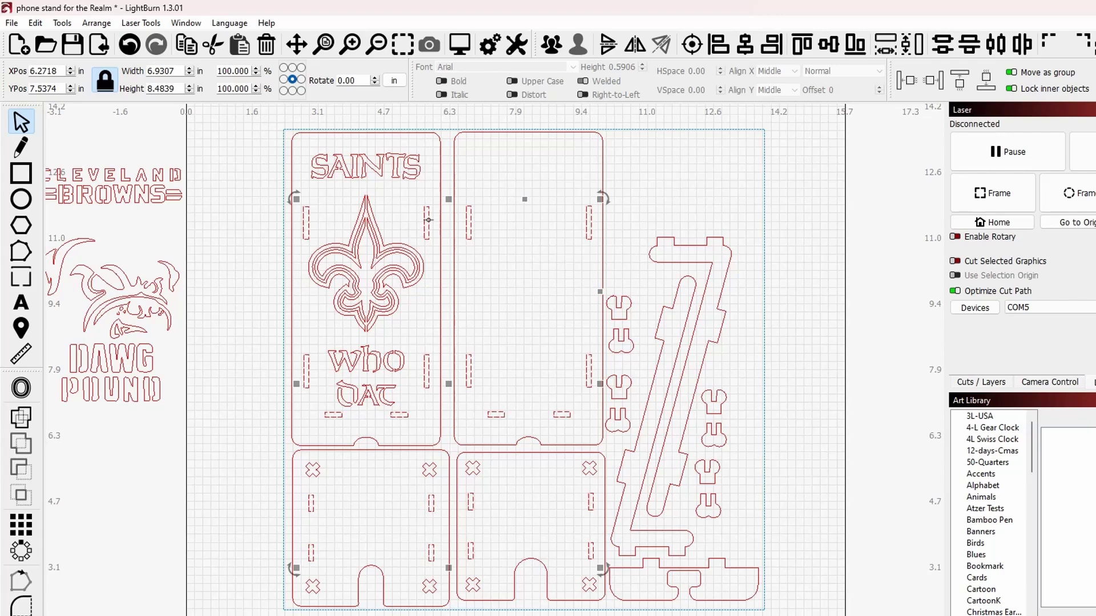
Convert the selected slots to paths and open Resize Slots in Selection
{"action": "left_click", "coordinate": [35, 23]}
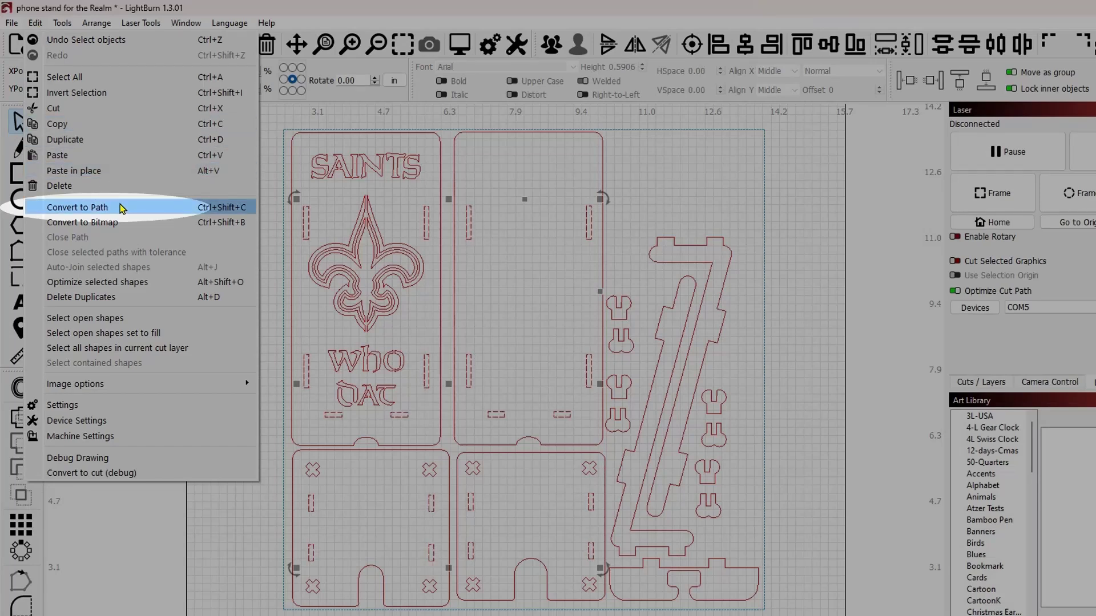
{"action": "left_click", "coordinate": [122, 208]}
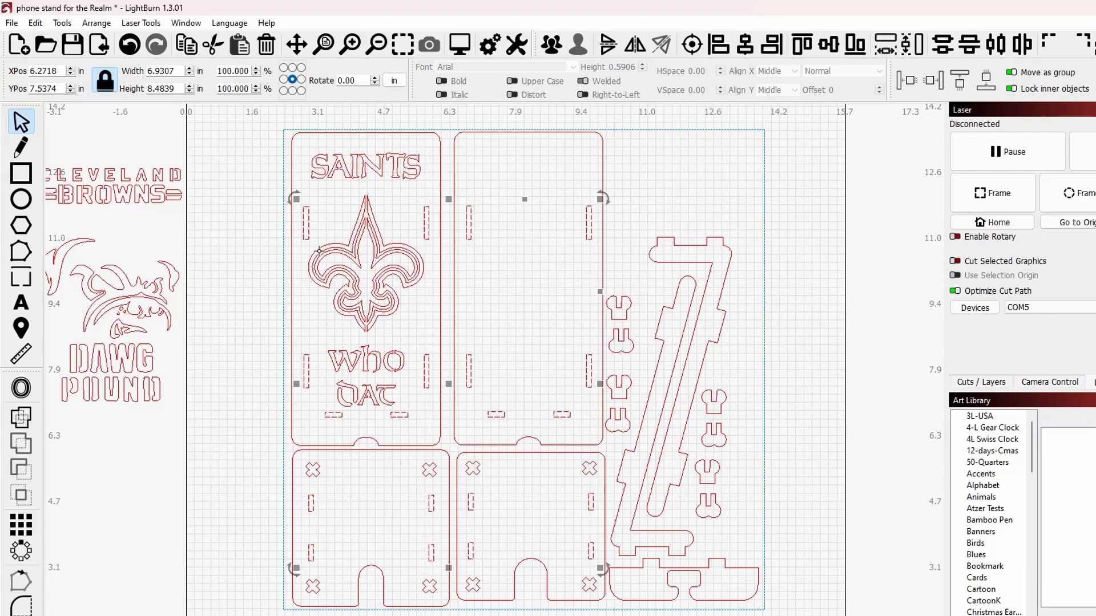
{"action": "left_click", "coordinate": [66, 25]}
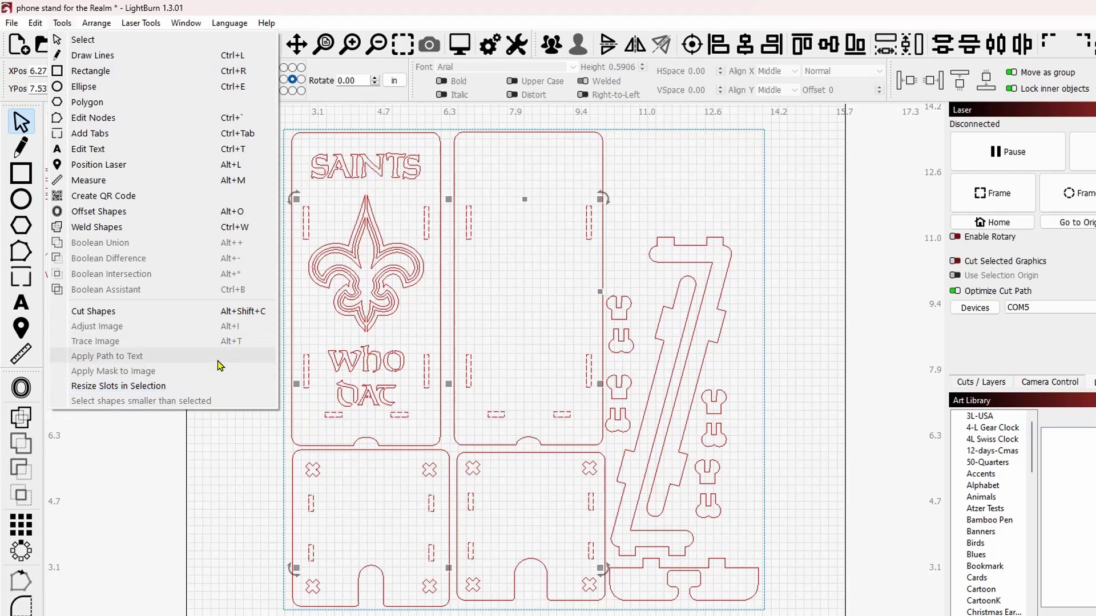
{"action": "left_click", "coordinate": [207, 393]}
Resize the slots from 3 mm to 6 mm material thickness, adjusting slot width
{"action": "left_click_drag", "start_coordinate": [637, 298], "coordinate": [722, 210]}
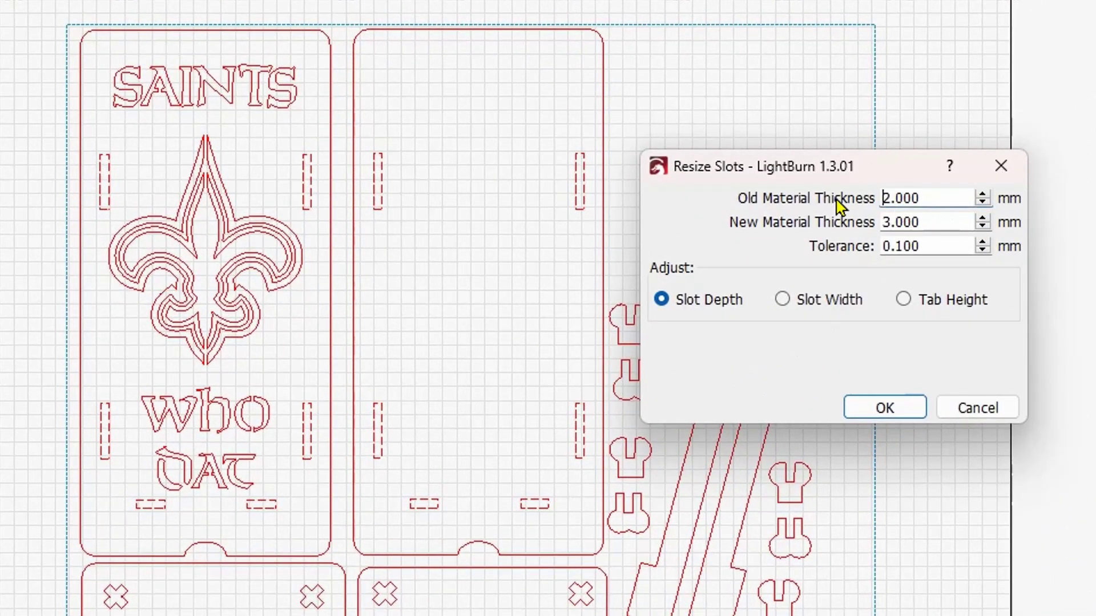
{"action": "left_click_drag", "start_coordinate": [942, 197], "coordinate": [814, 206]}
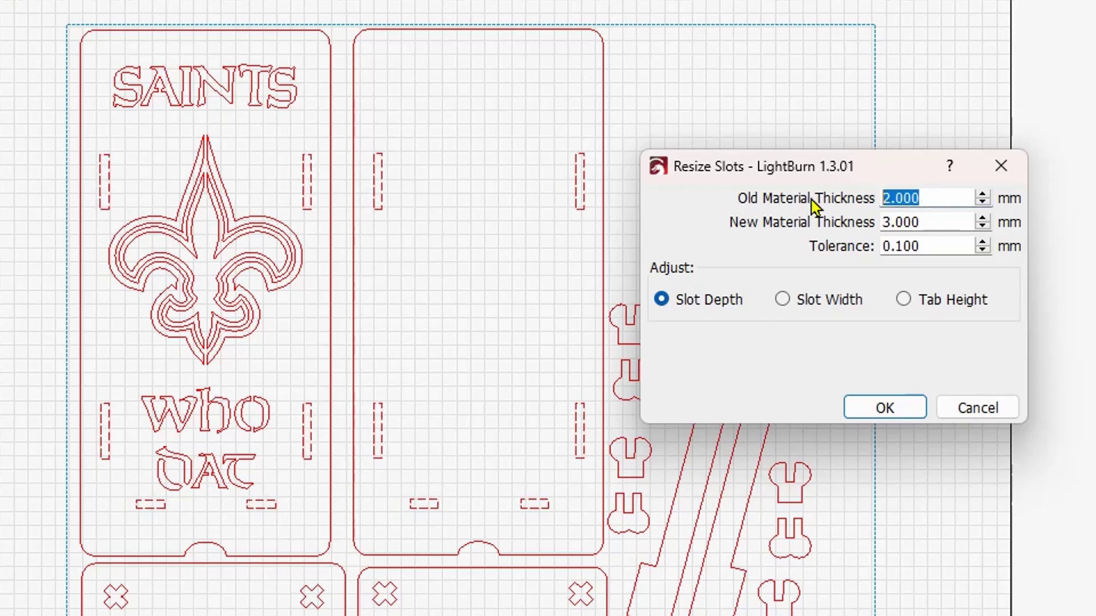
{"action": "type", "text": "3"}
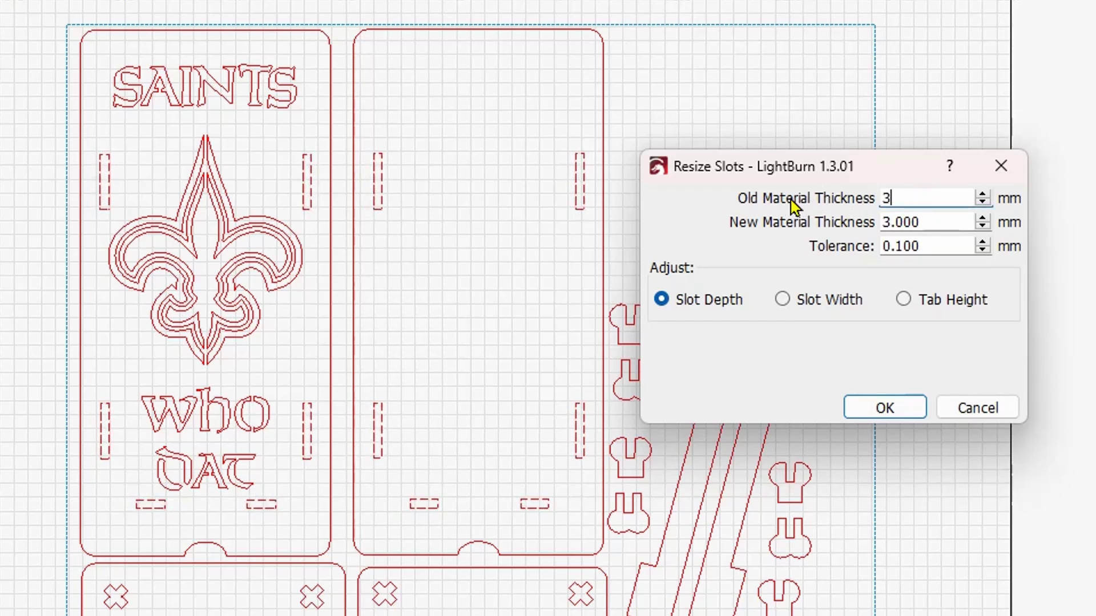
{"action": "left_click", "coordinate": [937, 221]}
{"action": "left_click_drag", "start_coordinate": [954, 221], "coordinate": [822, 228]}
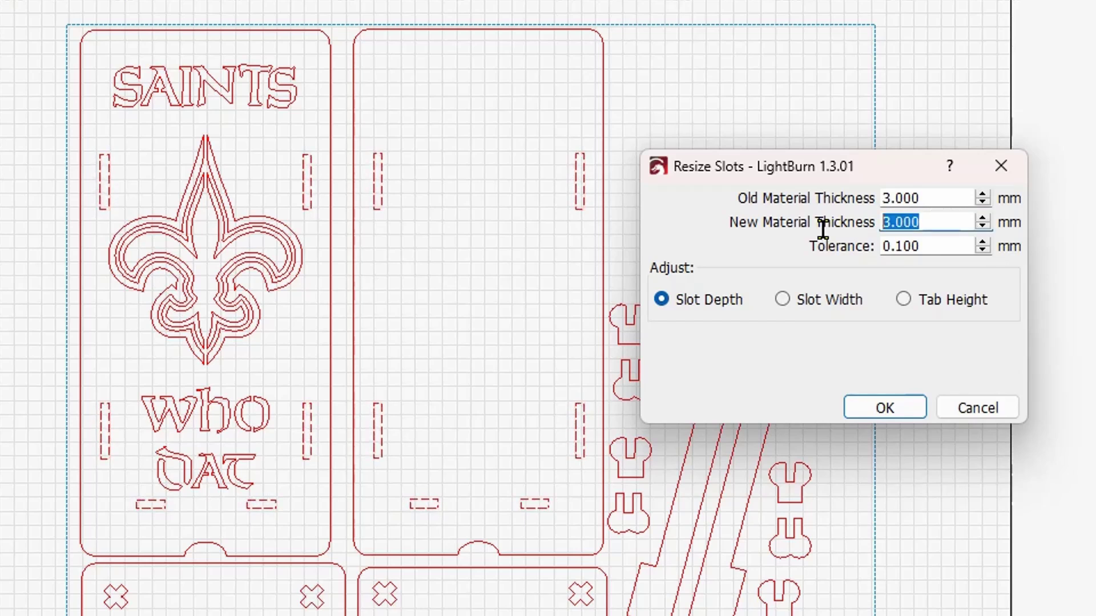
{"action": "type", "text": "6"}
{"action": "left_click", "coordinate": [788, 305]}
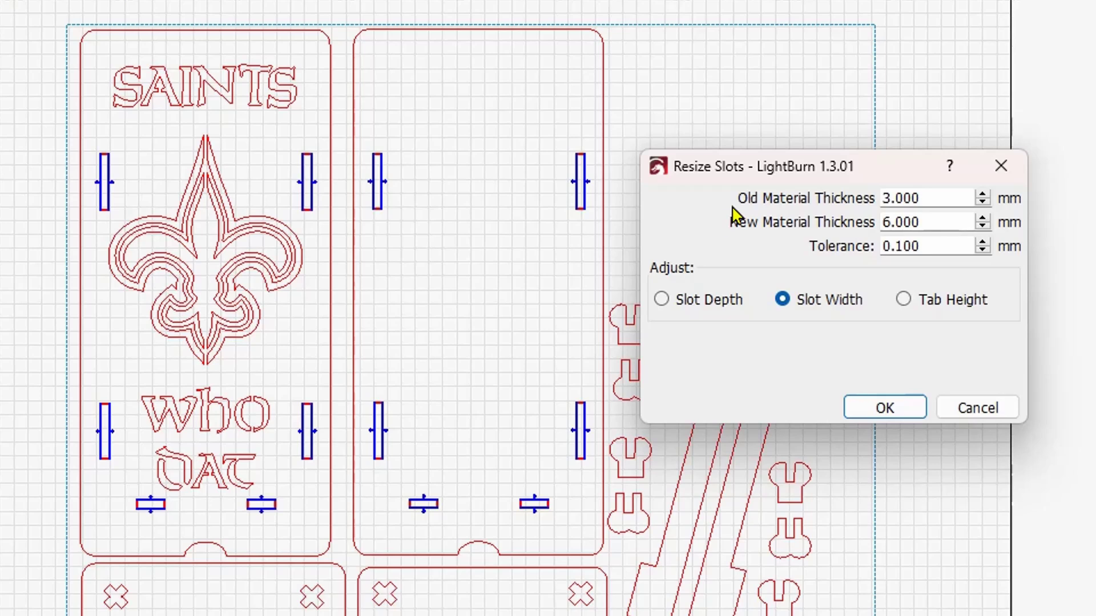
{"action": "left_click", "coordinate": [896, 410]}
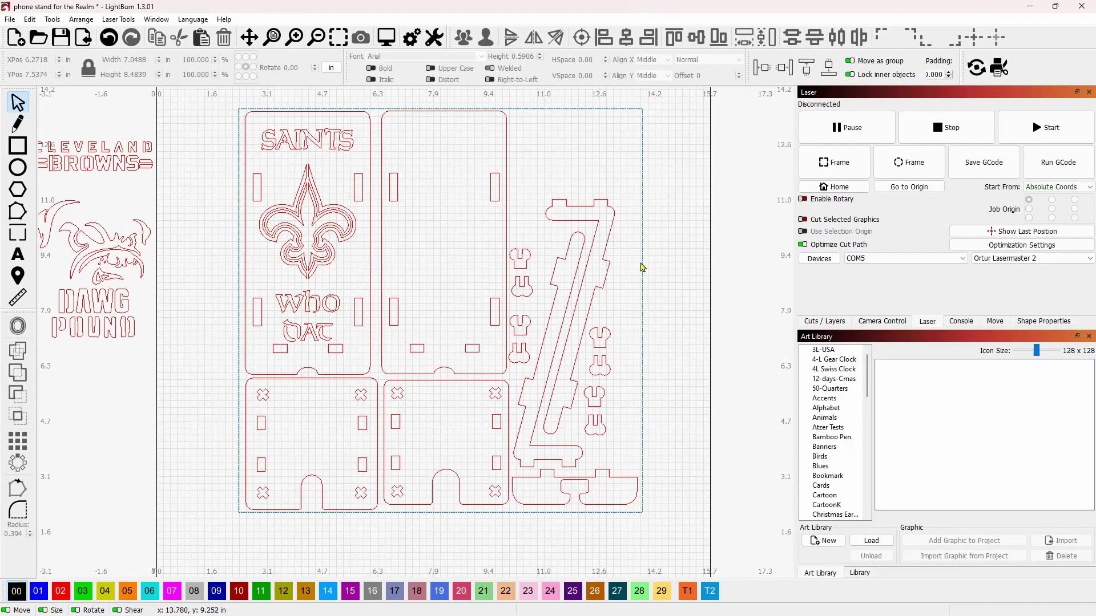
{"action": "left_click_drag", "start_coordinate": [661, 252], "coordinate": [612, 253]}
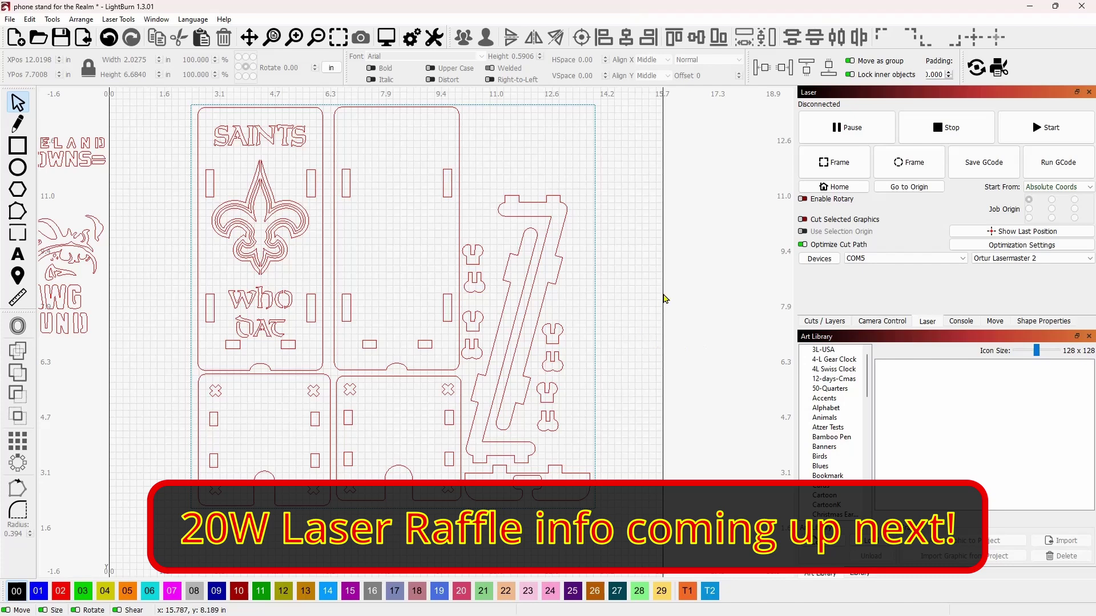
{"action": "left_click", "coordinate": [52, 20]}
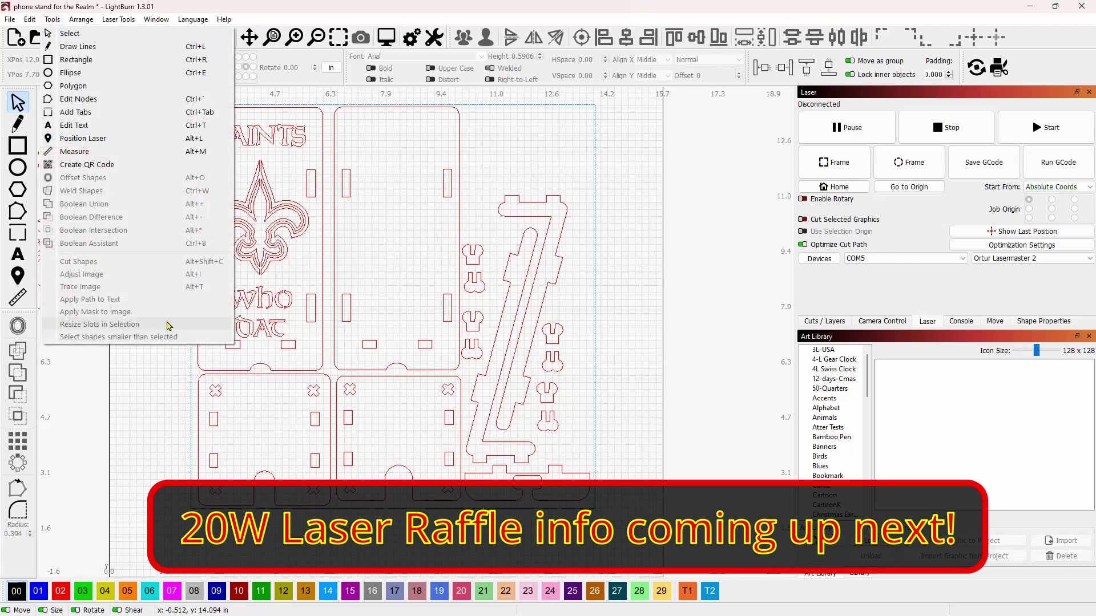
{"action": "key", "text": "Escape"}
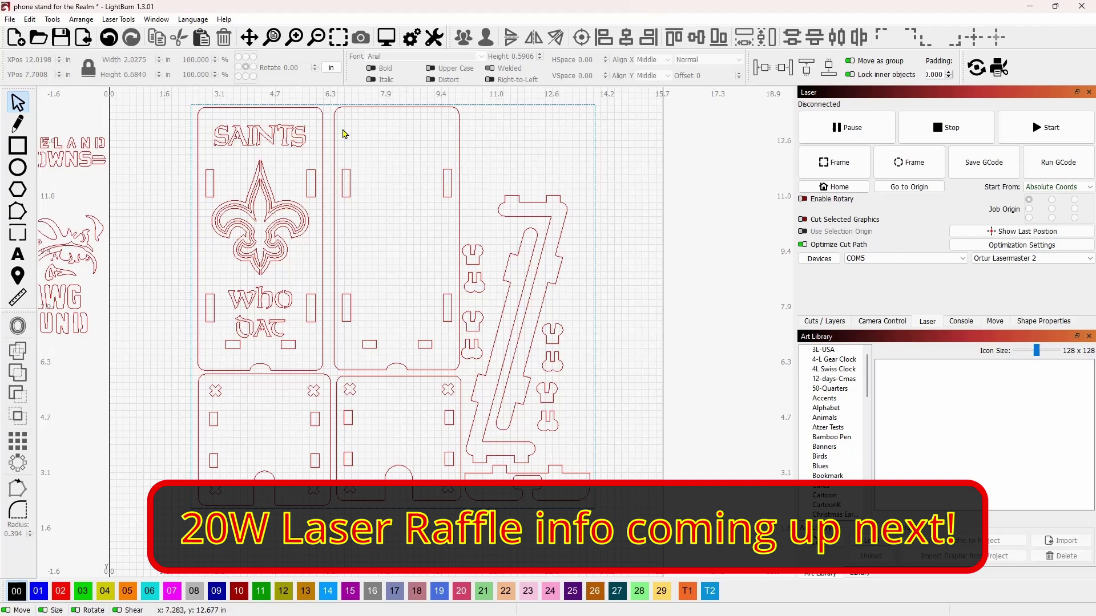